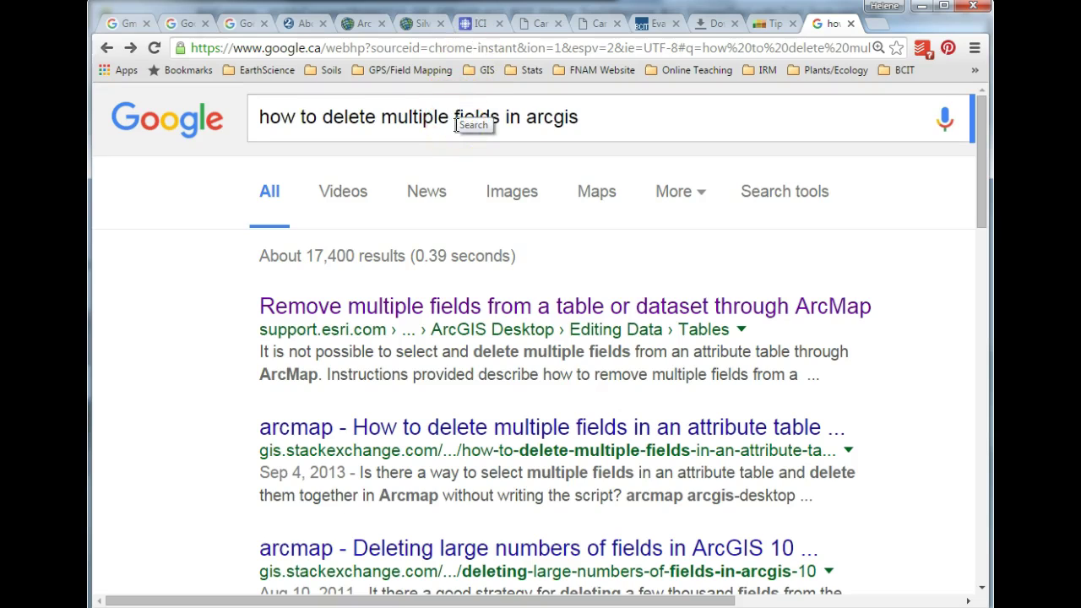
- Open the Esri article on removing multiple fields, highlight the Delete Fields geoprocessing tool, and minimize Chrome
{"action": "left_click", "coordinate": [502, 311]}
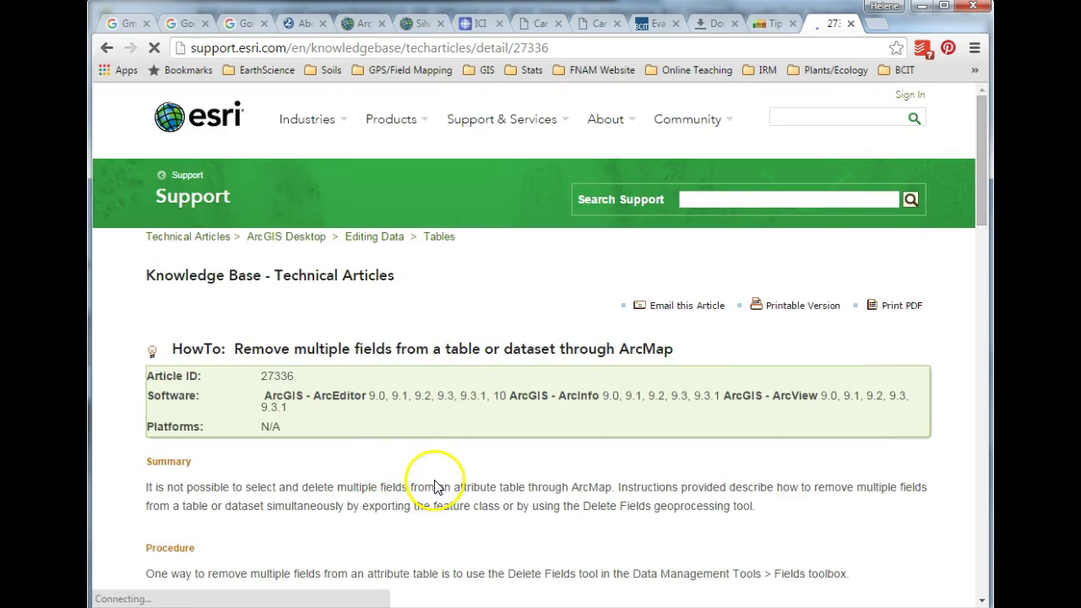
{"action": "scroll", "coordinate": [435, 488], "scroll_direction": "down", "scroll_amount": 1}
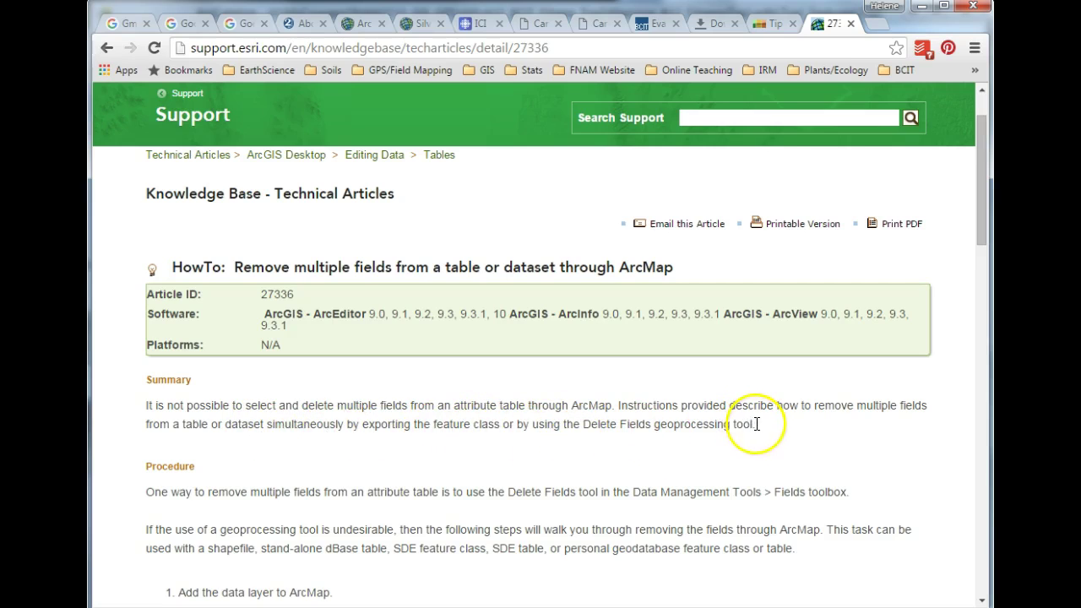
{"action": "left_click_drag", "start_coordinate": [756, 424], "coordinate": [585, 422]}
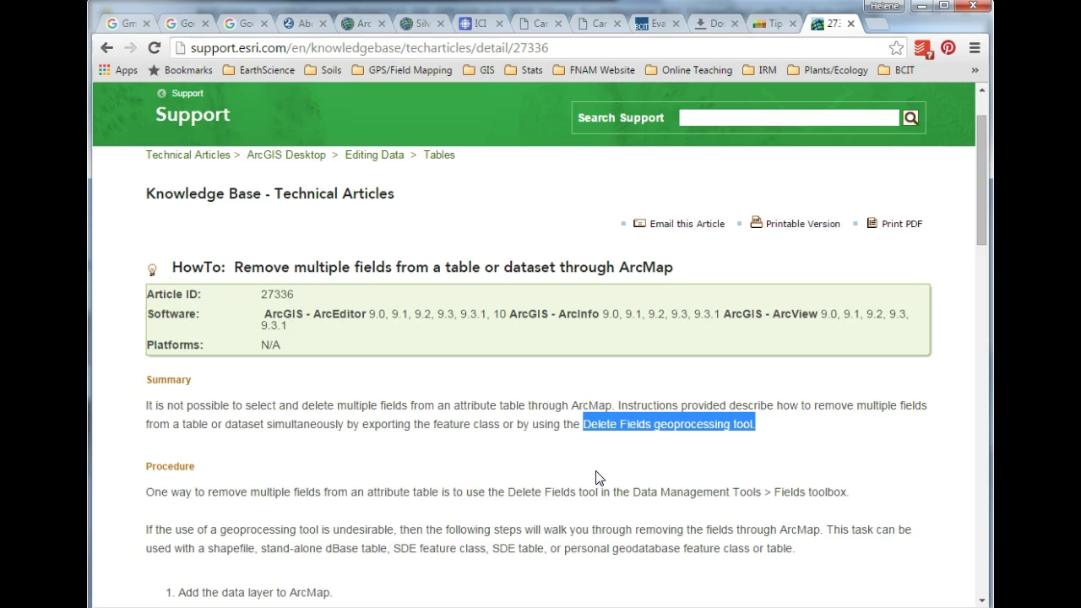
{"action": "left_click", "coordinate": [919, 6]}
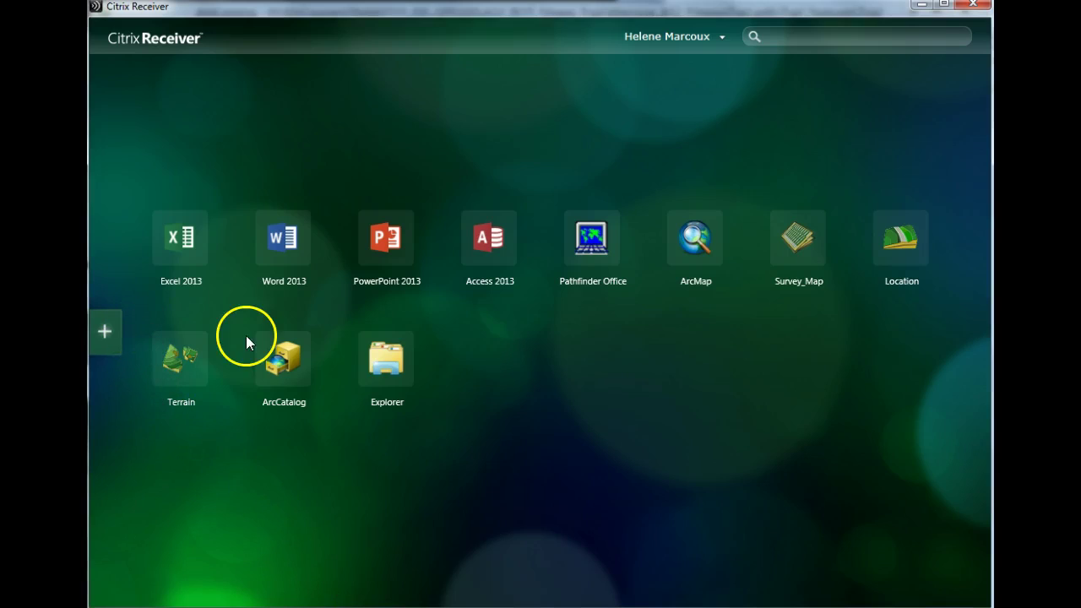
- Browse the ArcGIS 10.3.1 category in Citrix Receiver, then minimize the launcher
{"action": "left_click", "coordinate": [102, 323]}
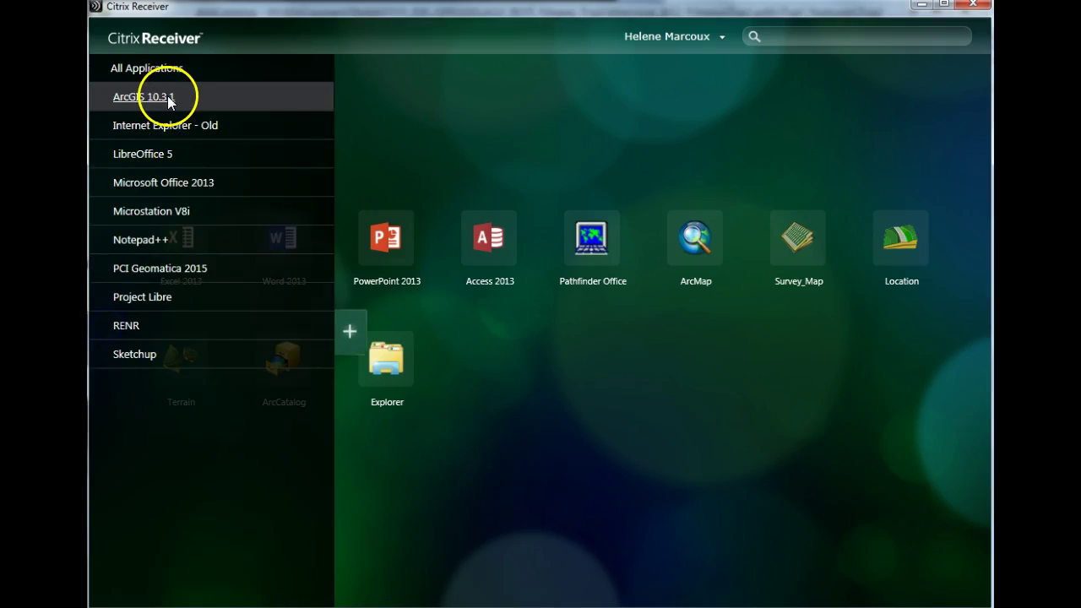
{"action": "left_click", "coordinate": [165, 96]}
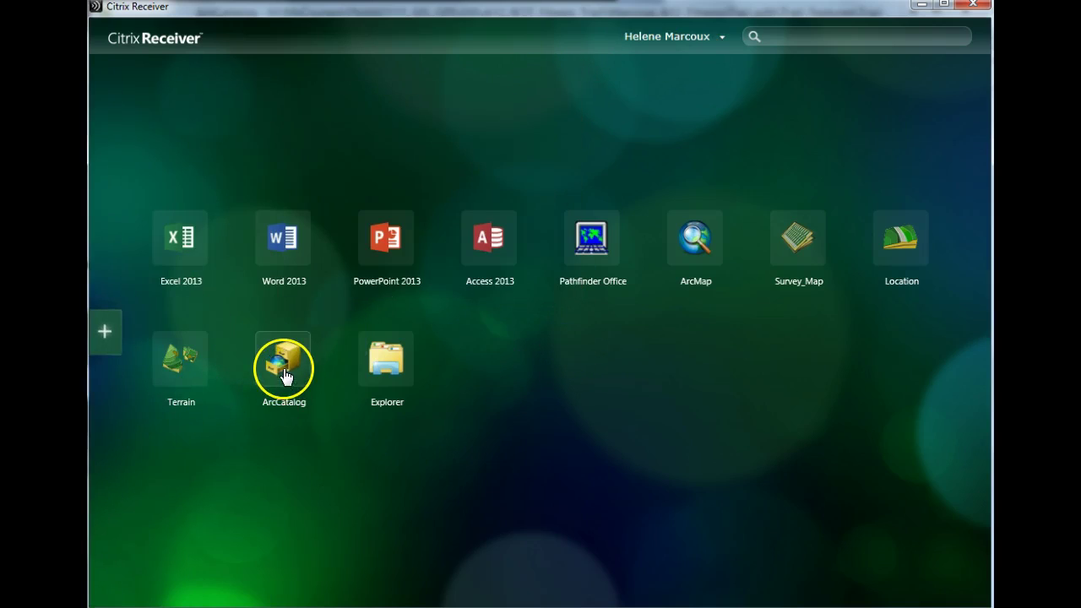
{"action": "left_click", "coordinate": [923, 6]}
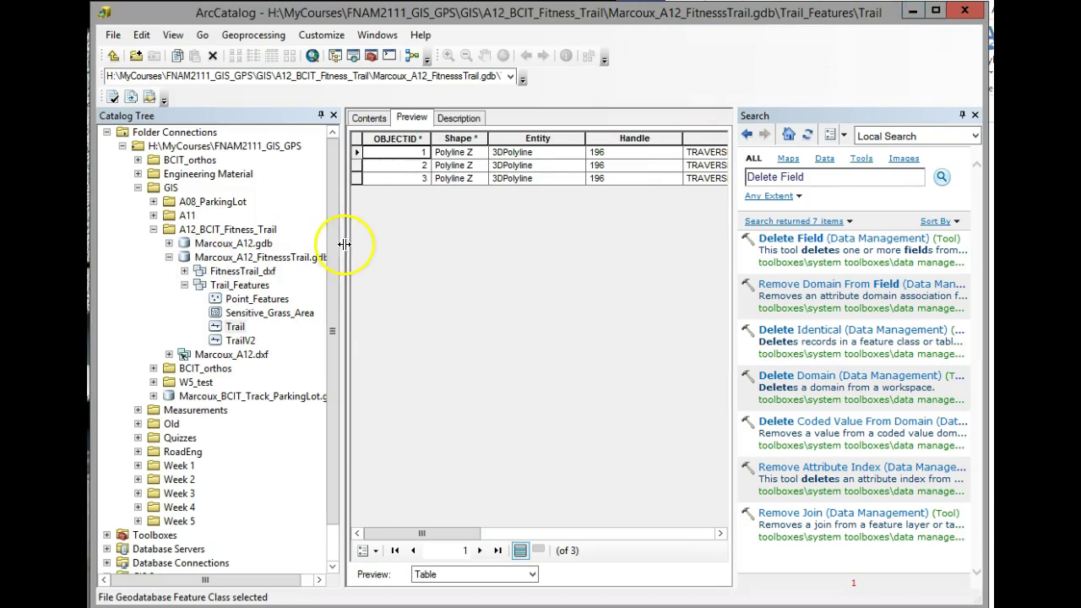
- Widen the catalog tree, select Trail in Marcoux_A12_FitnesssTrail.gdb, and close the search pane
{"action": "left_click_drag", "start_coordinate": [344, 244], "coordinate": [456, 244]}
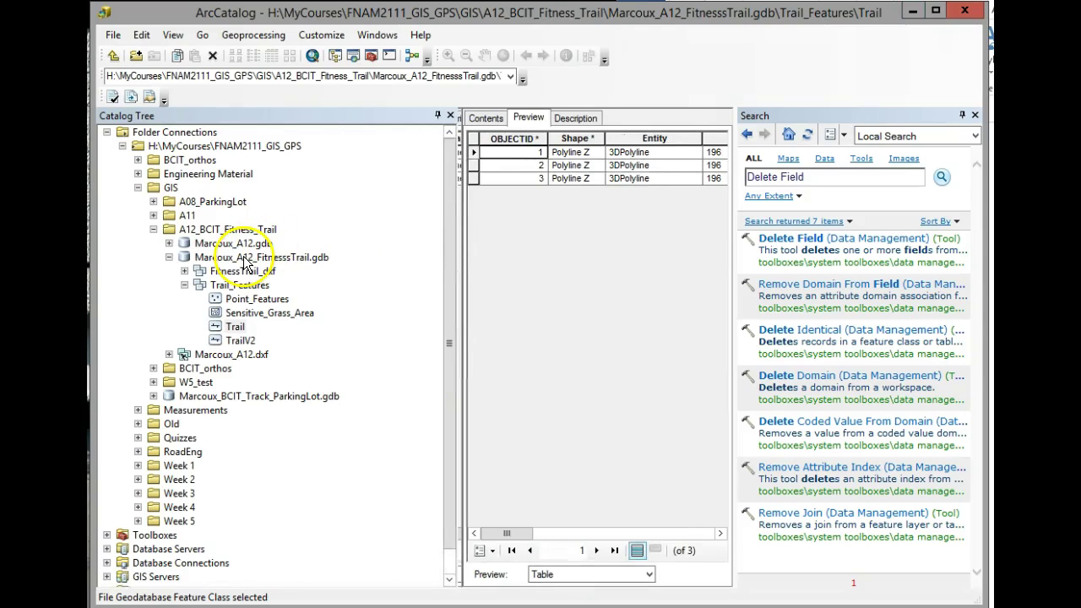
{"action": "left_click", "coordinate": [246, 258]}
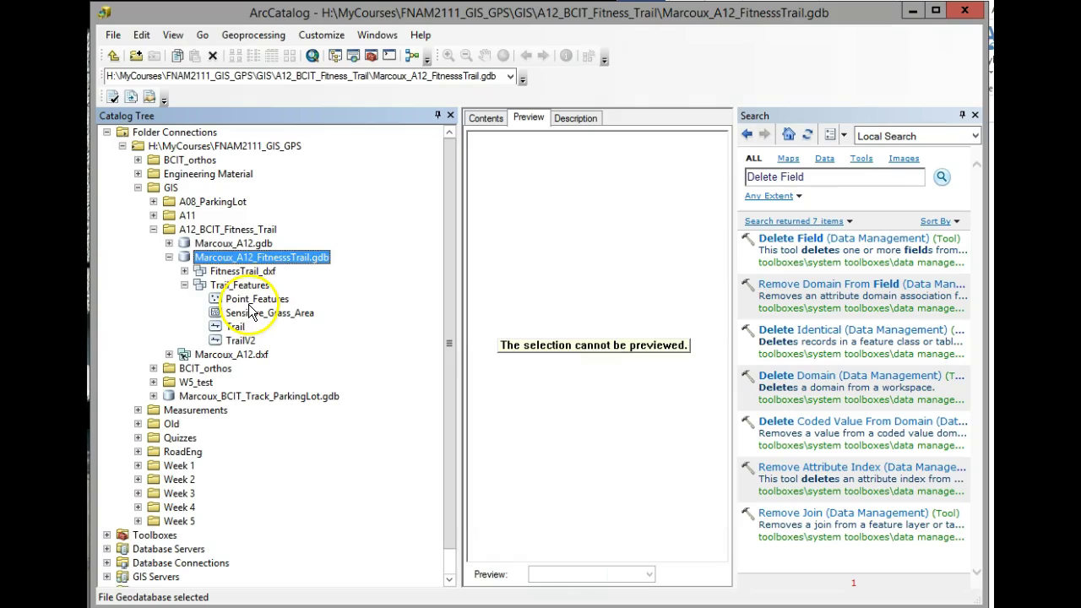
{"action": "left_click", "coordinate": [242, 271]}
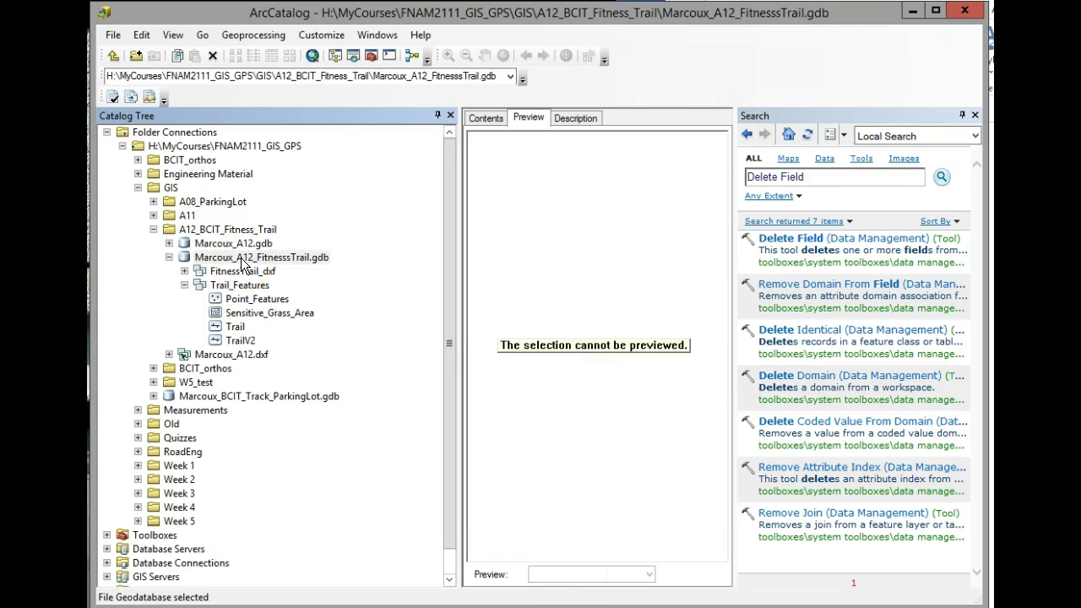
{"action": "left_click", "coordinate": [235, 328]}
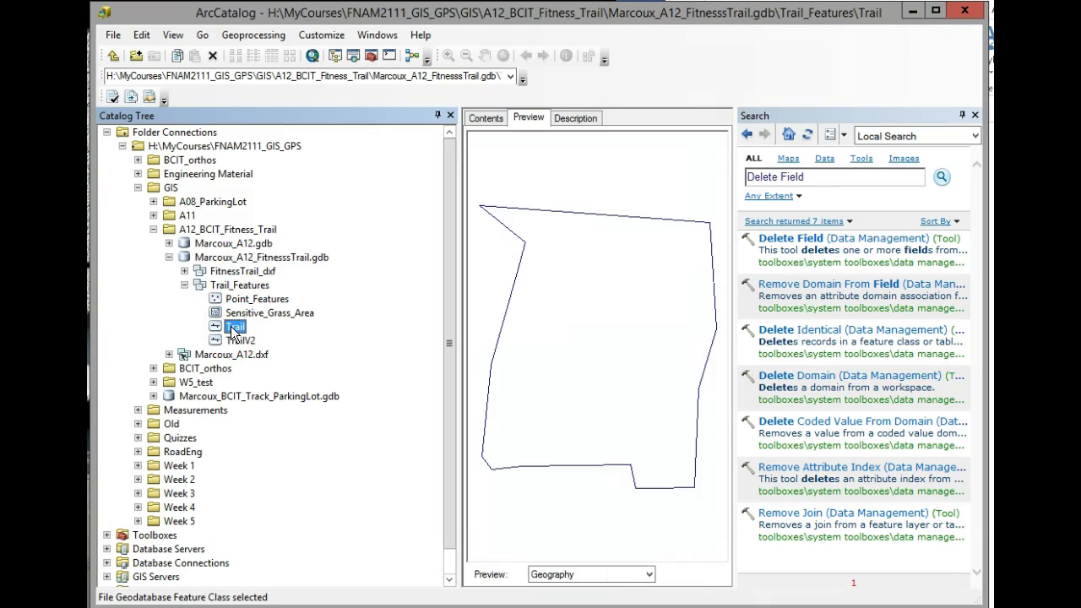
{"action": "left_click", "coordinate": [975, 119]}
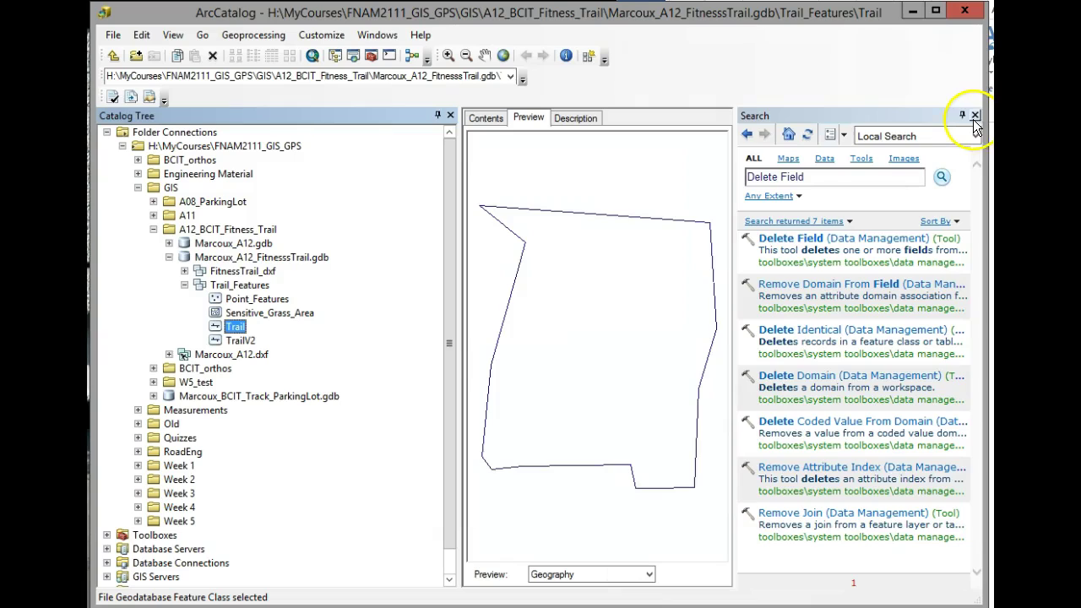
{"action": "left_click", "coordinate": [558, 579]}
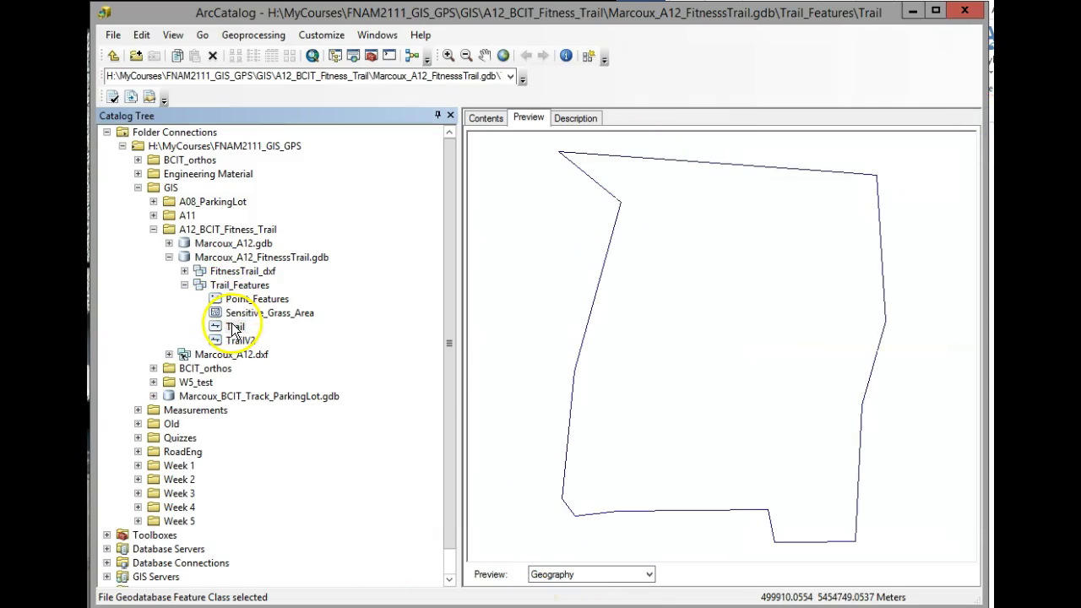
{"action": "left_click", "coordinate": [649, 574]}
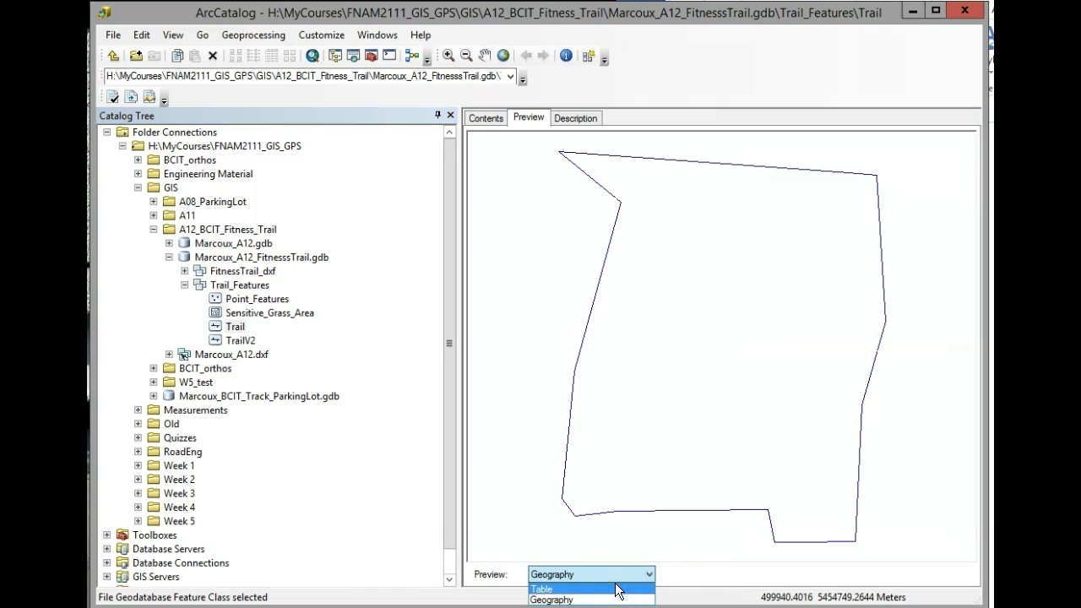
- Switch the Trail preview to Table and scroll across to the Handle and Layer columns
{"action": "left_click", "coordinate": [545, 589]}
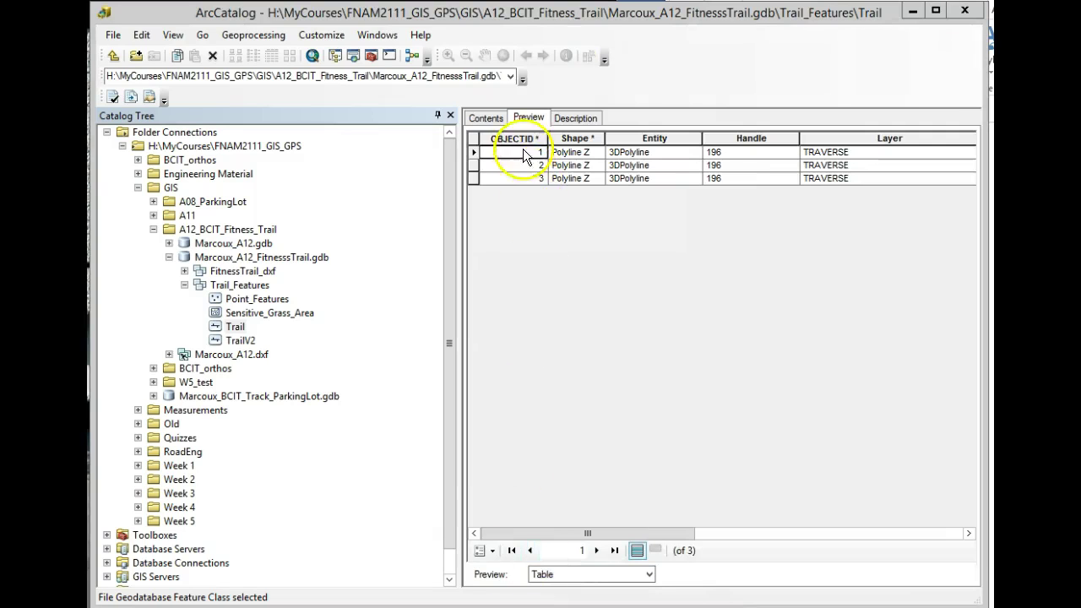
{"action": "left_click_drag", "start_coordinate": [546, 534], "coordinate": [612, 541]}
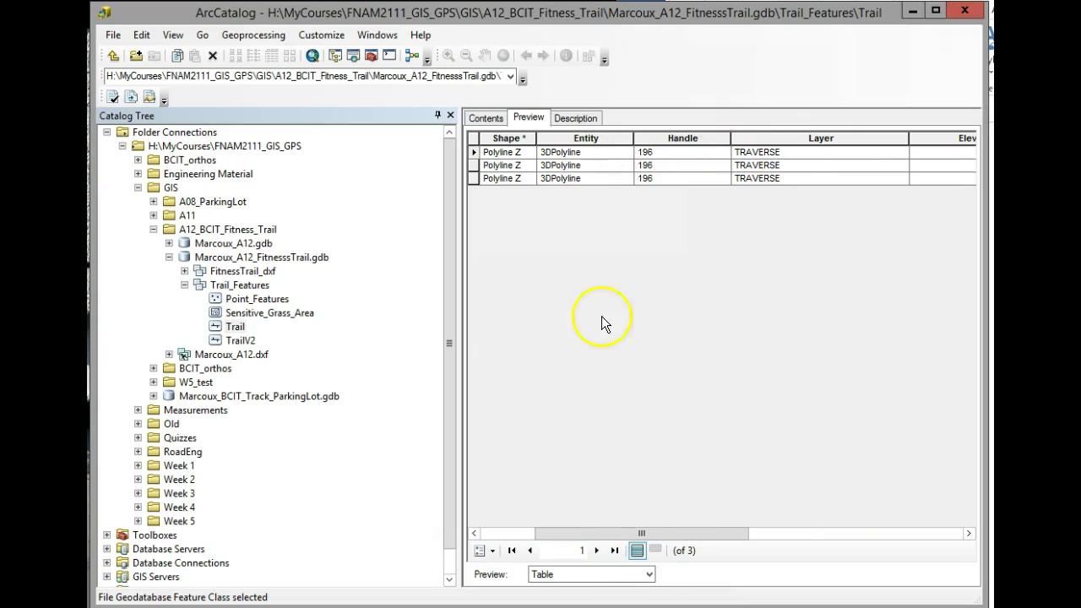
{"action": "mouse_move", "coordinate": [662, 533]}
{"action": "left_mouse_down"}
{"action": "mouse_move", "coordinate": [564, 538]}
{"action": "mouse_move", "coordinate": [659, 530]}
{"action": "left_mouse_up"}
- Search the catalog for the 'delete fields' geoprocessing tool
{"action": "left_click", "coordinate": [369, 58]}
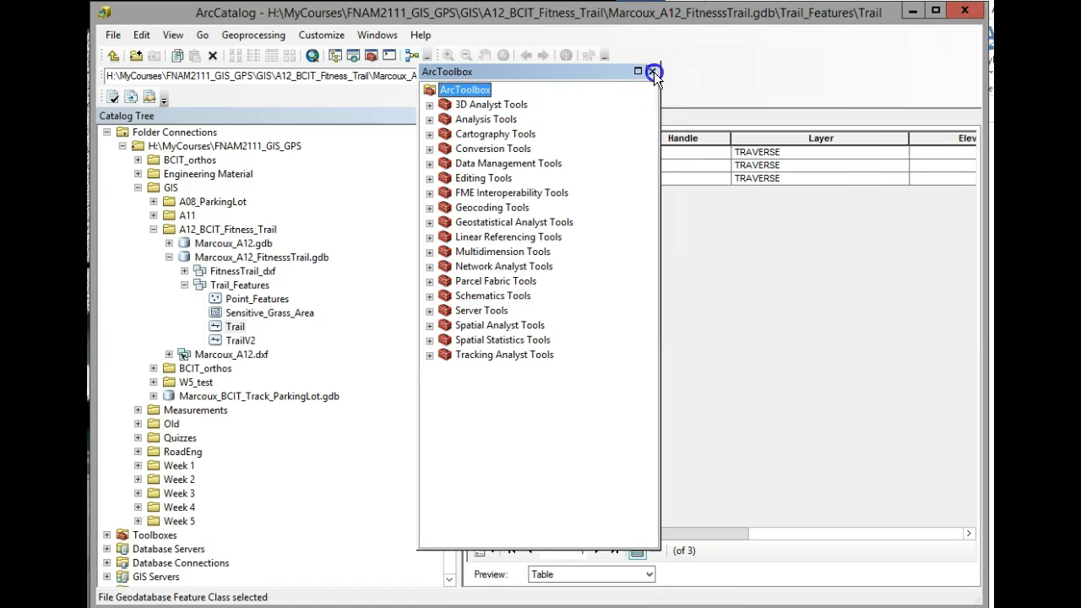
{"action": "left_click", "coordinate": [654, 72]}
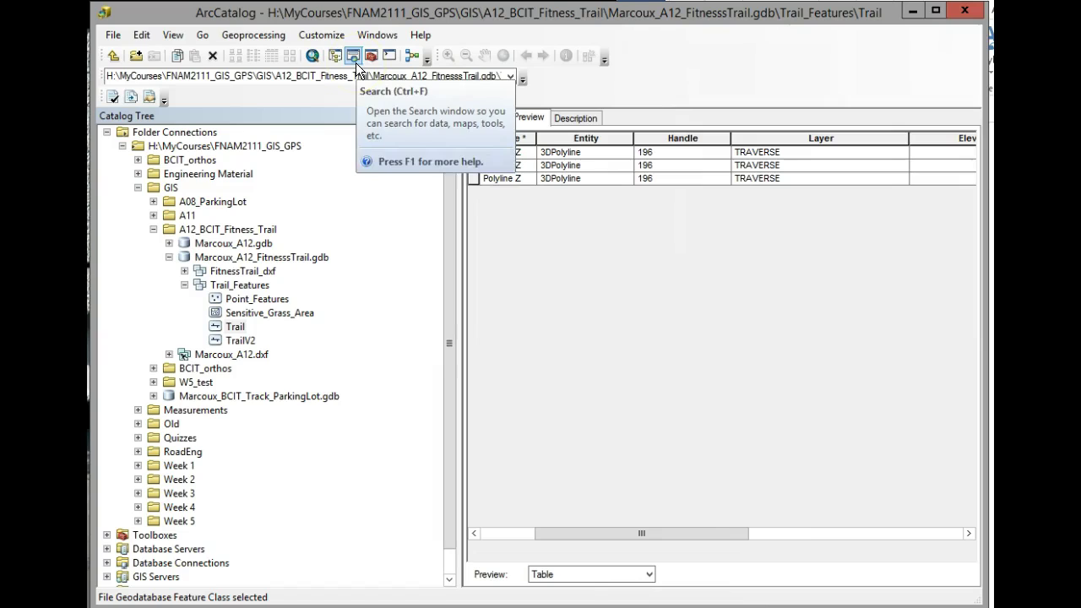
{"action": "left_click", "coordinate": [354, 57]}
{"action": "left_click", "coordinate": [774, 179]}
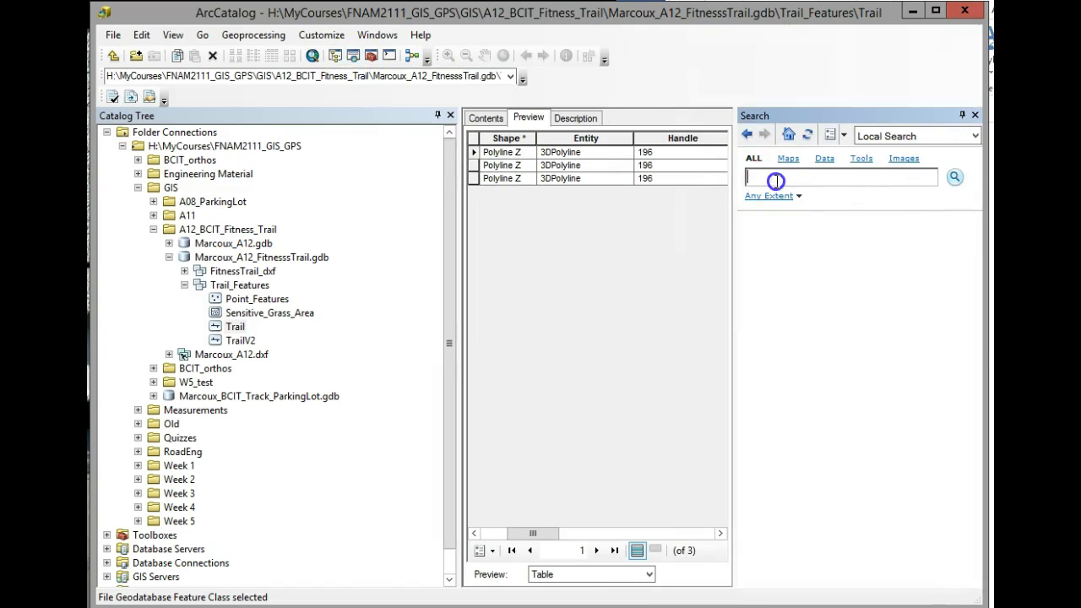
{"action": "type", "text": "delete fields"}
{"action": "key", "text": "Return"}
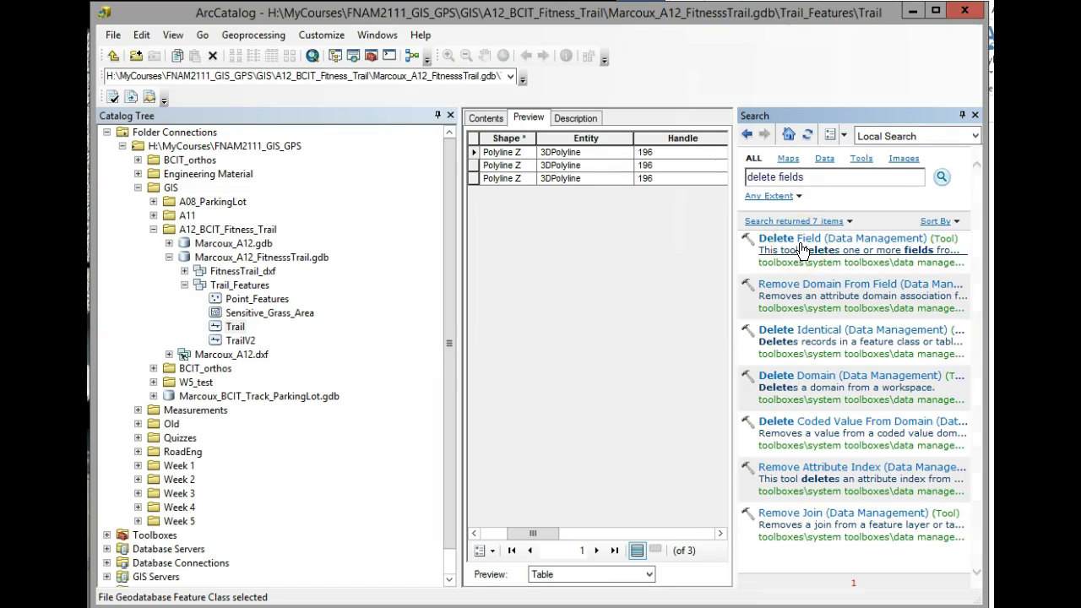
- Locate Delete Field under Data Management Tools and in the results, then close ArcToolbox
{"action": "left_click", "coordinate": [802, 243]}
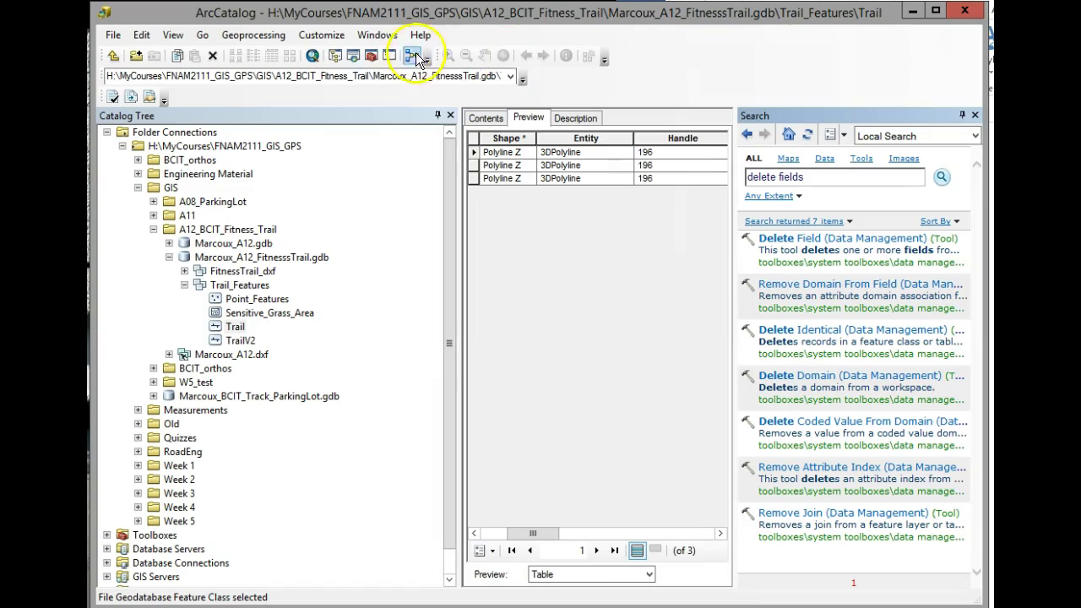
{"action": "left_click", "coordinate": [371, 55]}
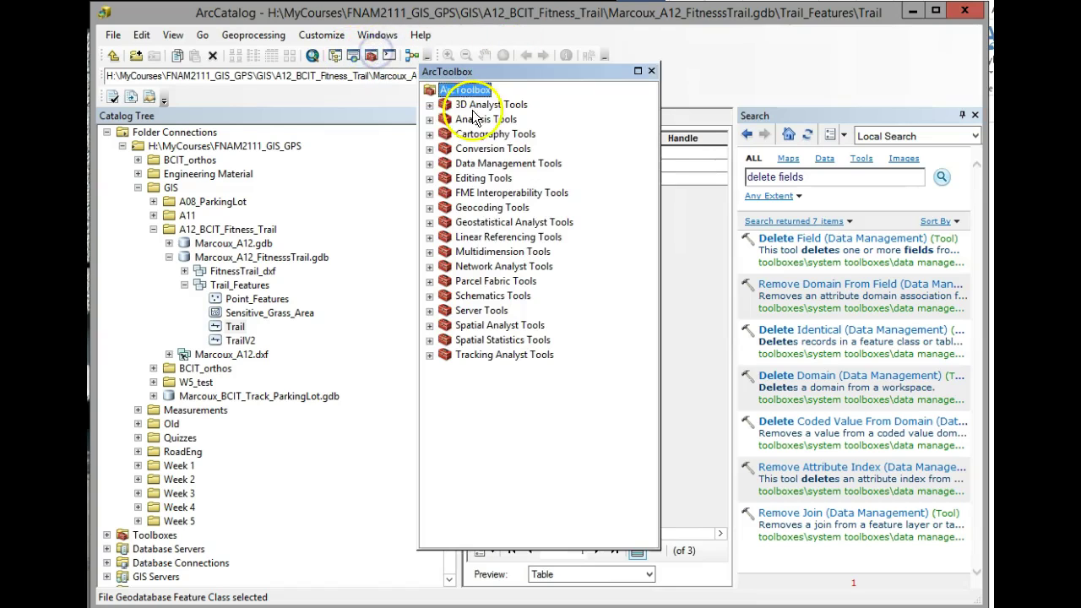
{"action": "left_click", "coordinate": [429, 163]}
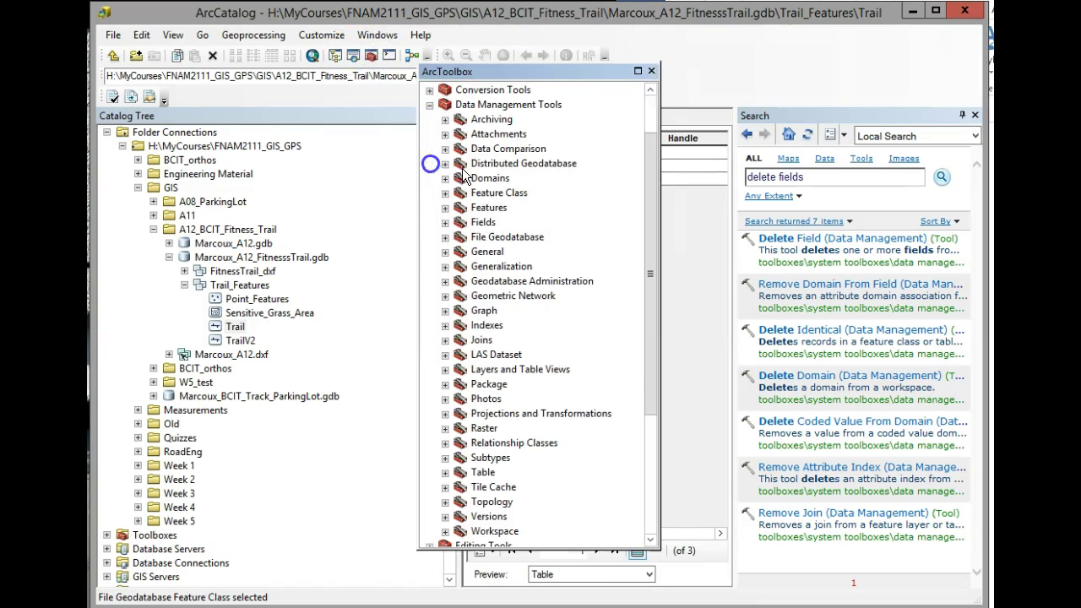
{"action": "left_click", "coordinate": [883, 243]}
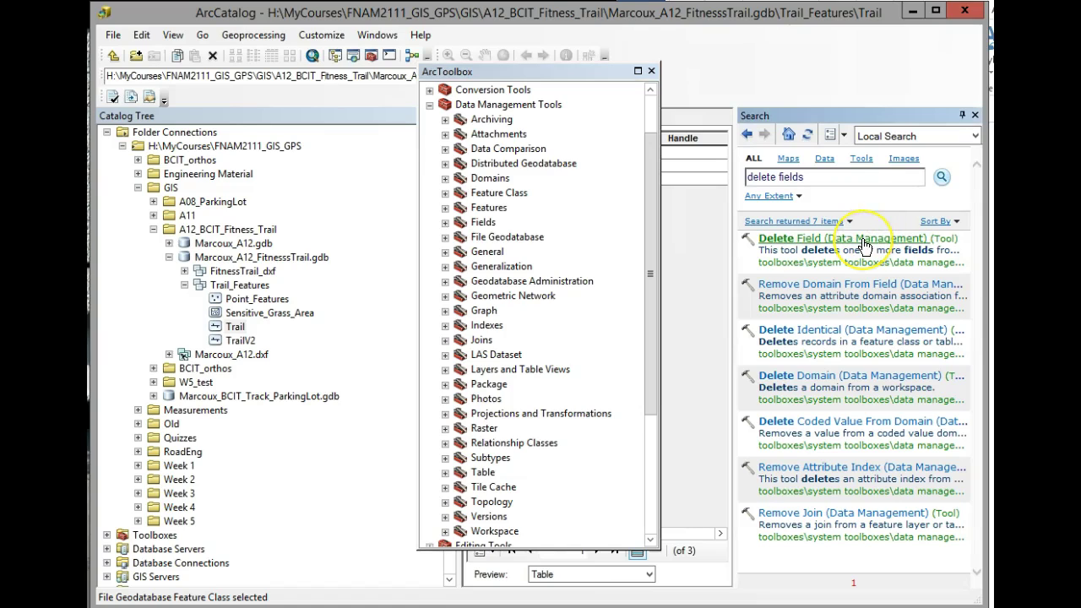
{"action": "left_click", "coordinate": [651, 71]}
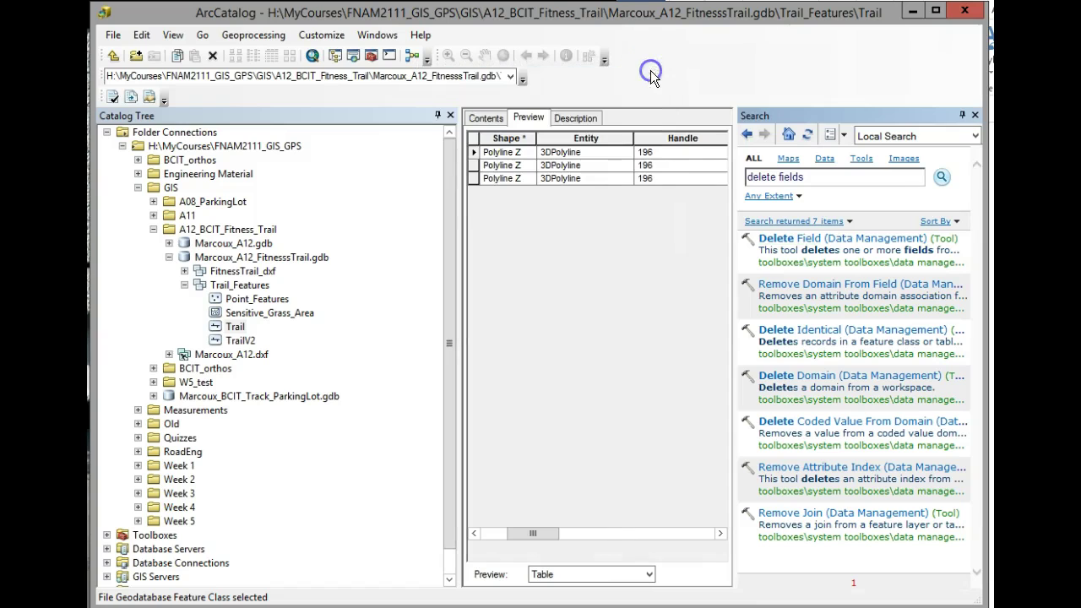
- Run Delete Field with Trail as the input table, dropping the Handle and Layer fields
{"action": "double_click", "coordinate": [786, 239]}
{"action": "left_click_drag", "start_coordinate": [398, 33], "coordinate": [642, 167]}
{"action": "left_click", "coordinate": [862, 214]}
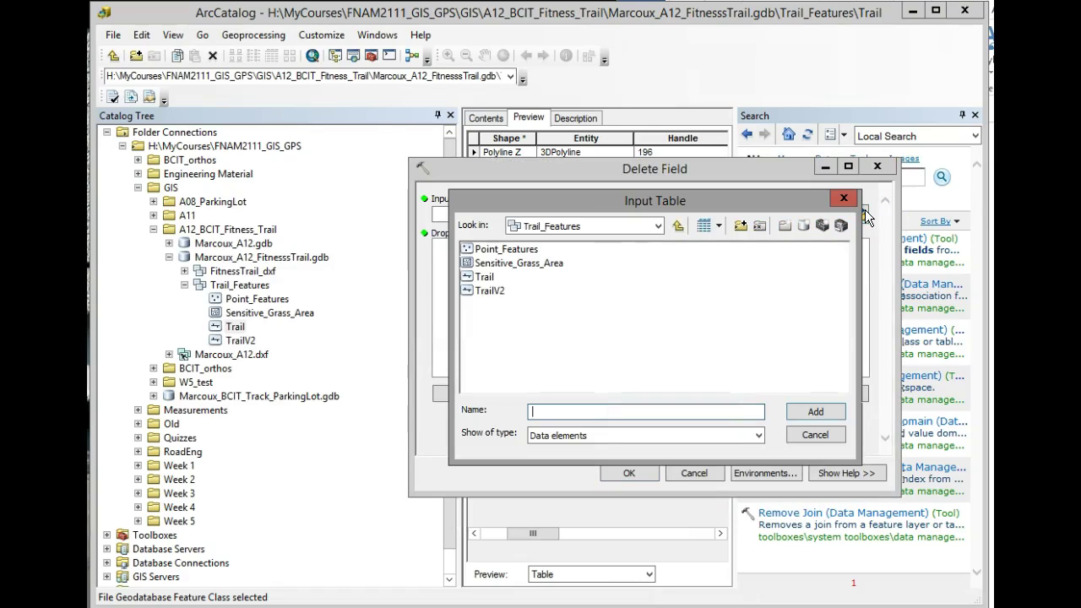
{"action": "left_click", "coordinate": [488, 275]}
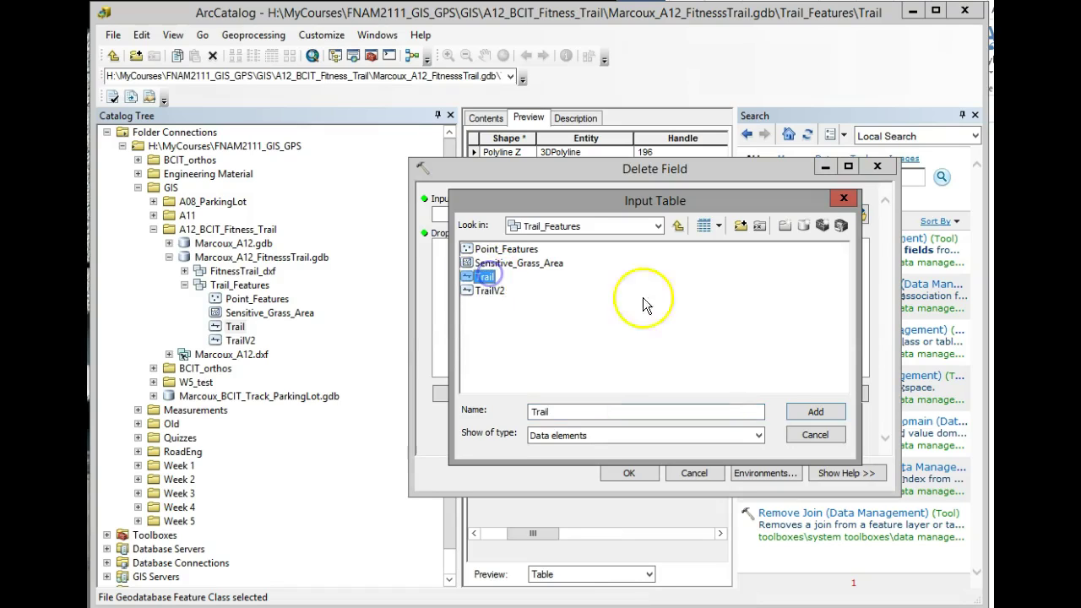
{"action": "left_click", "coordinate": [824, 412]}
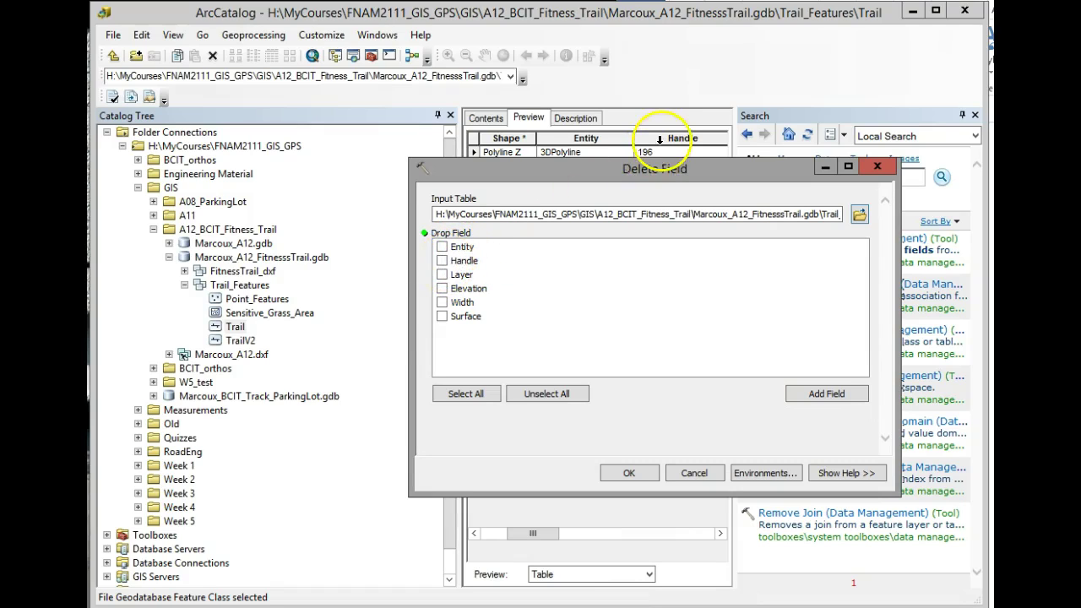
{"action": "left_click", "coordinate": [975, 115]}
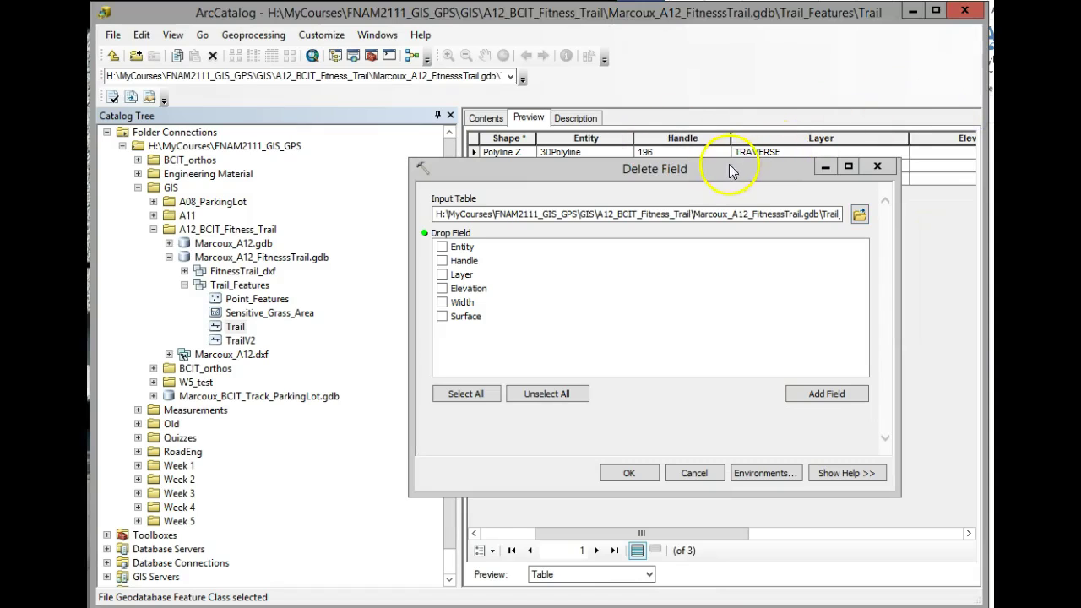
{"action": "left_click_drag", "start_coordinate": [718, 174], "coordinate": [761, 265]}
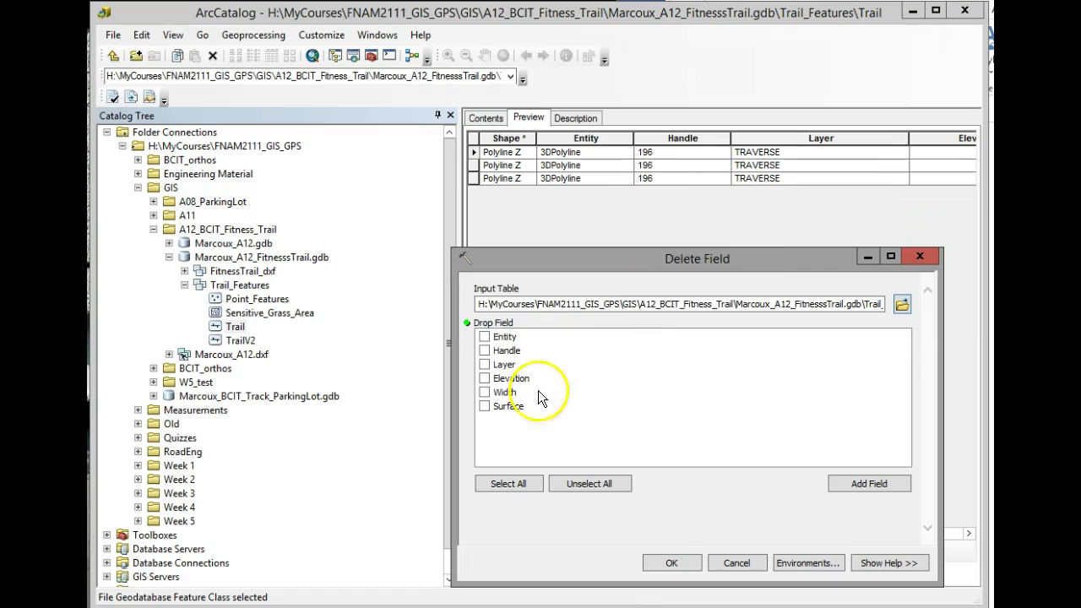
{"action": "left_click", "coordinate": [484, 350]}
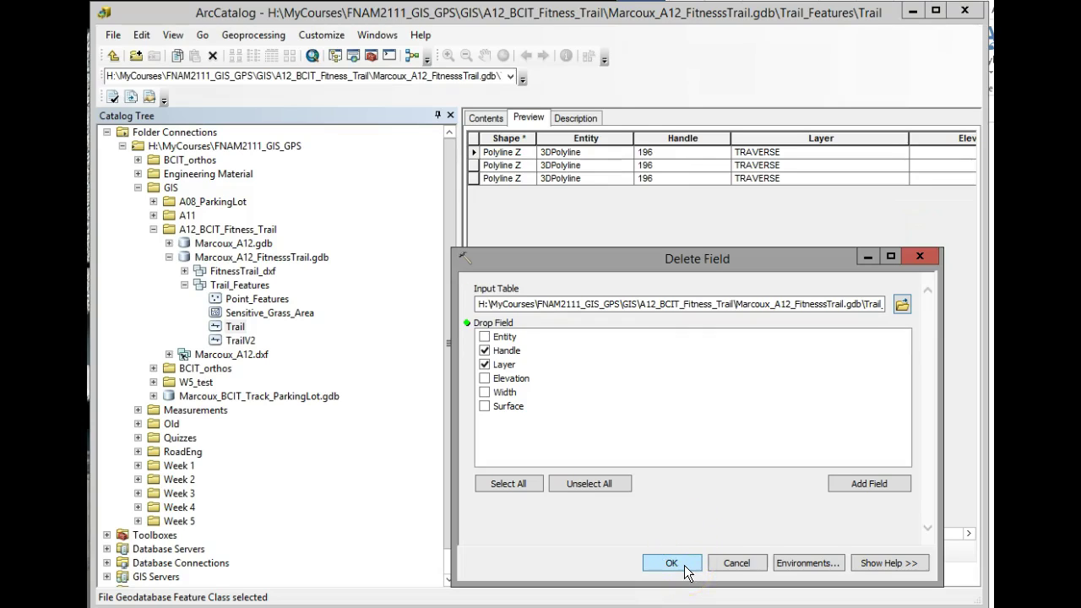
{"action": "left_click", "coordinate": [685, 566]}
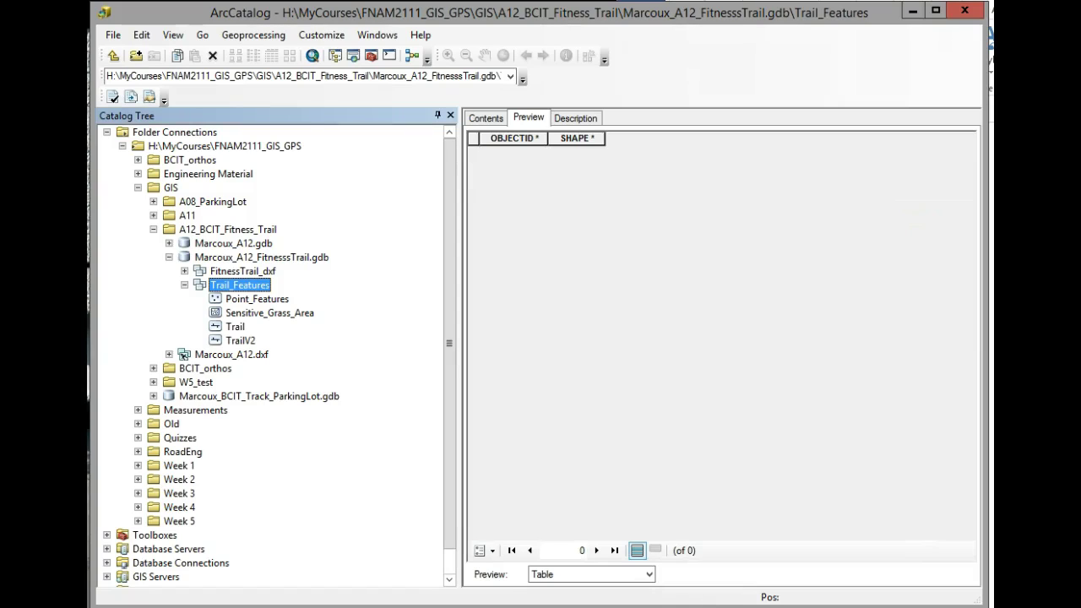
- Preview Trail as Geography then Table, scrolling to confirm Handle and Layer are gone
{"action": "left_click", "coordinate": [234, 326]}
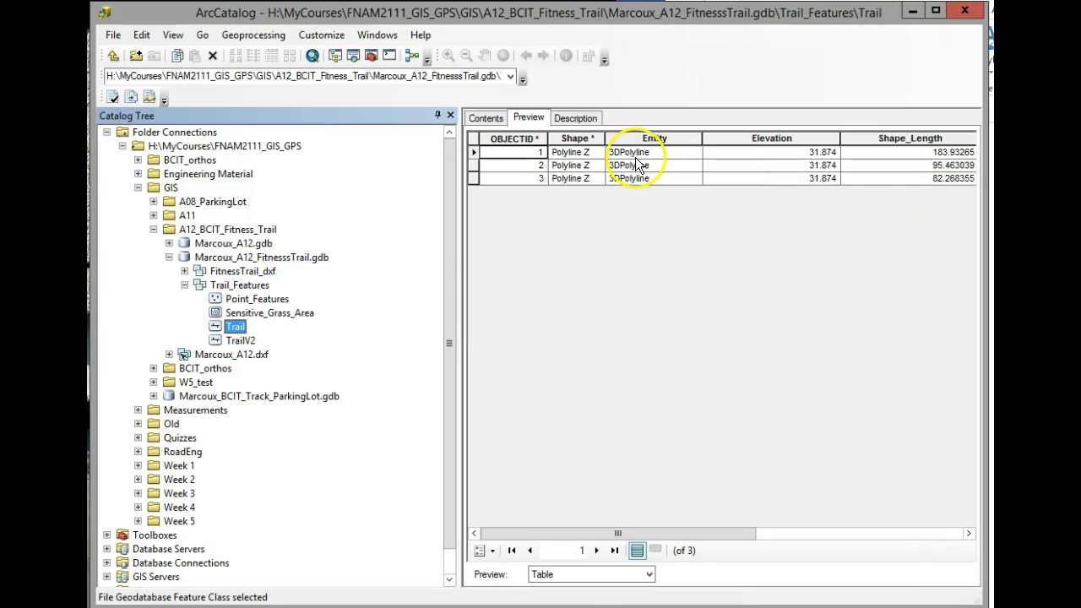
{"action": "left_click", "coordinate": [647, 574]}
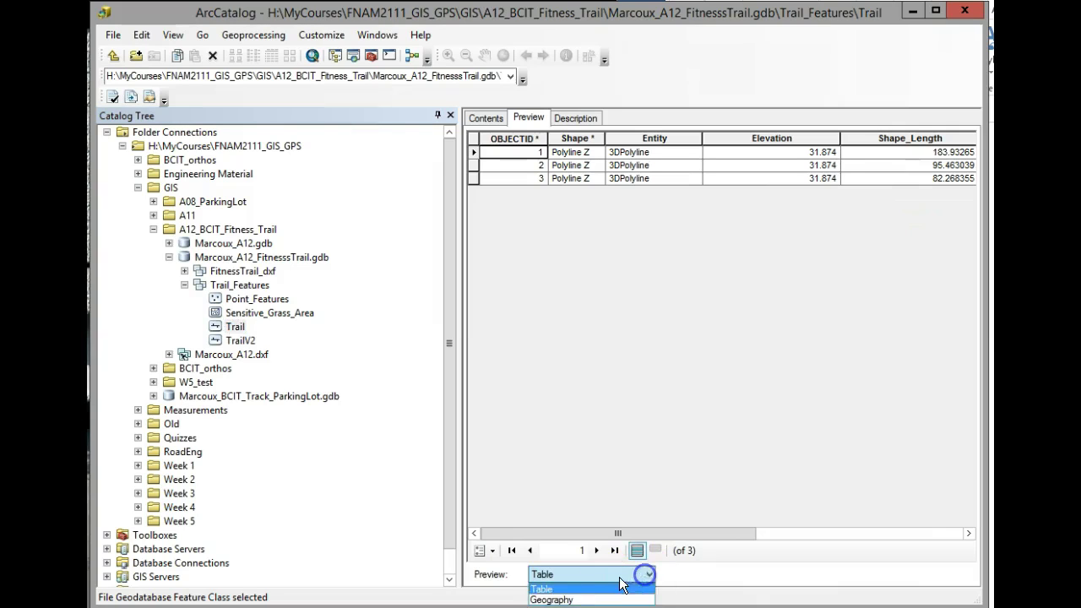
{"action": "left_click", "coordinate": [558, 599]}
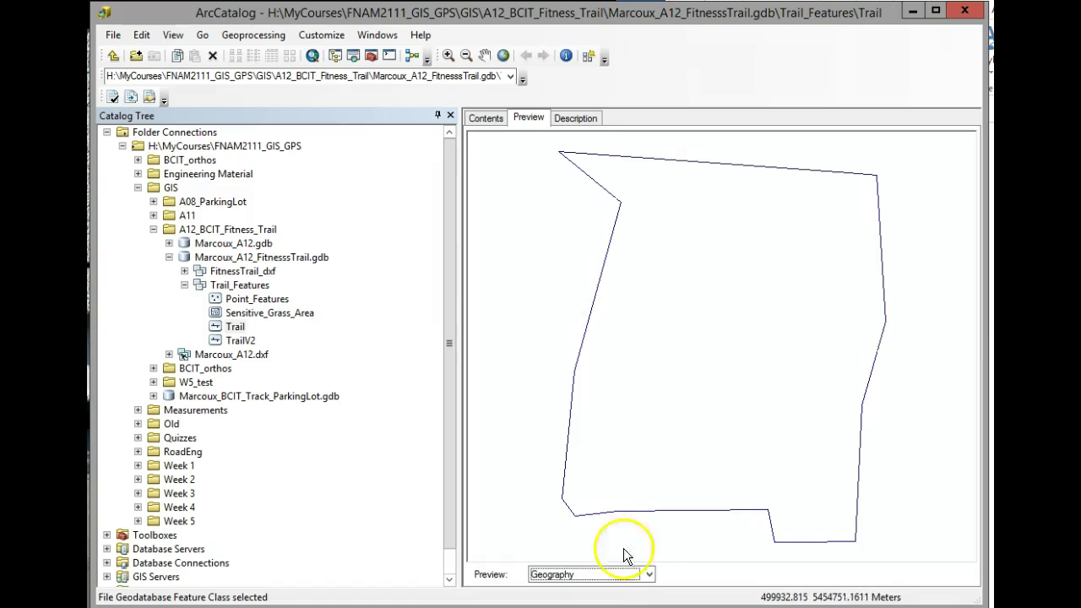
{"action": "left_click", "coordinate": [649, 577]}
{"action": "left_click", "coordinate": [625, 589]}
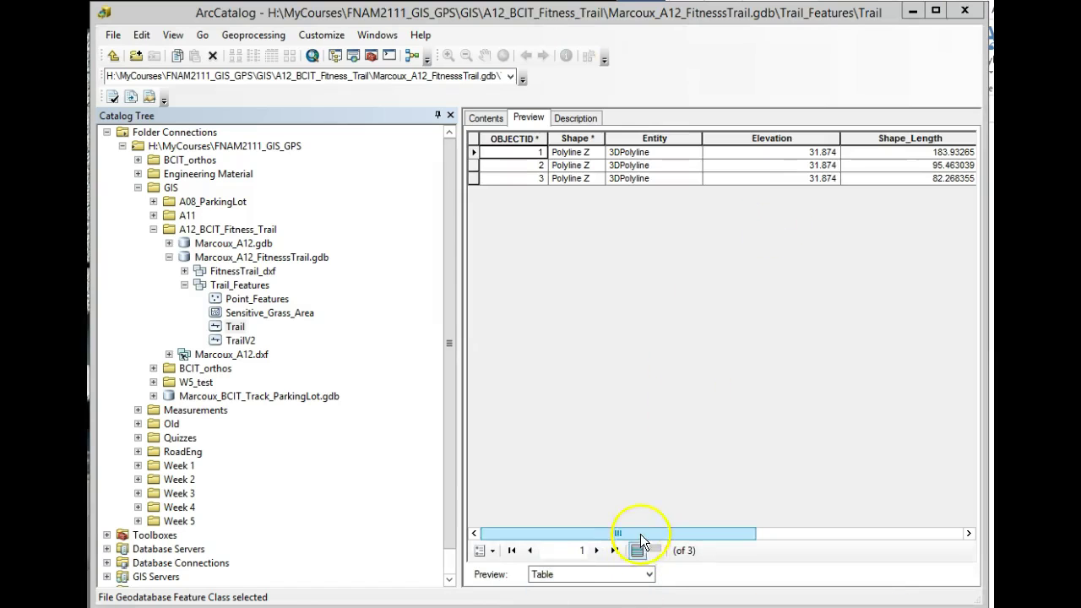
{"action": "left_click", "coordinate": [654, 535]}
{"action": "left_click_drag", "start_coordinate": [656, 537], "coordinate": [826, 521]}
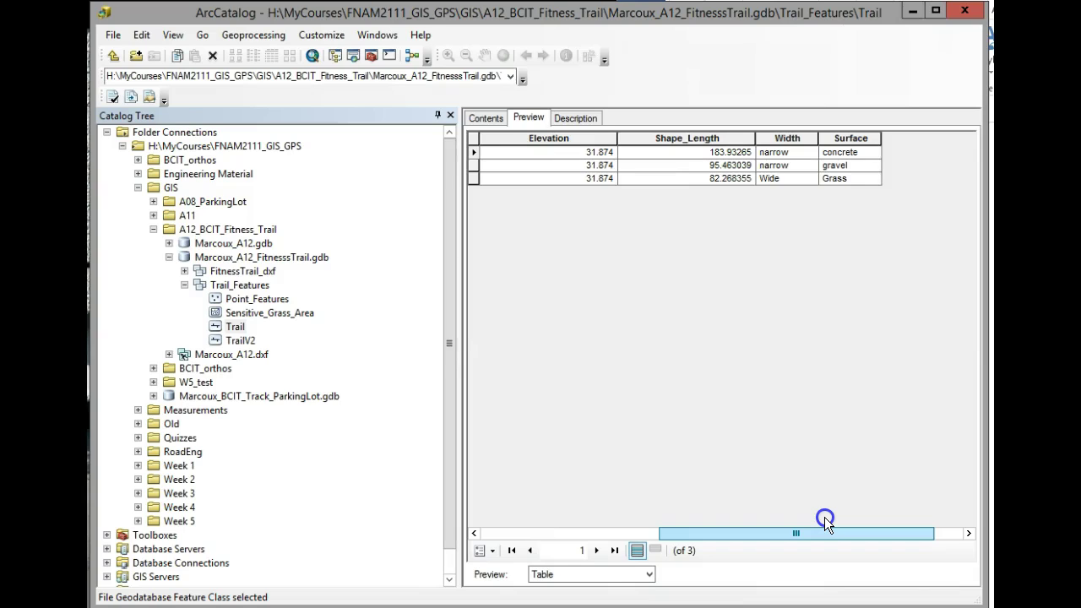
{"action": "left_click_drag", "start_coordinate": [771, 535], "coordinate": [597, 541]}
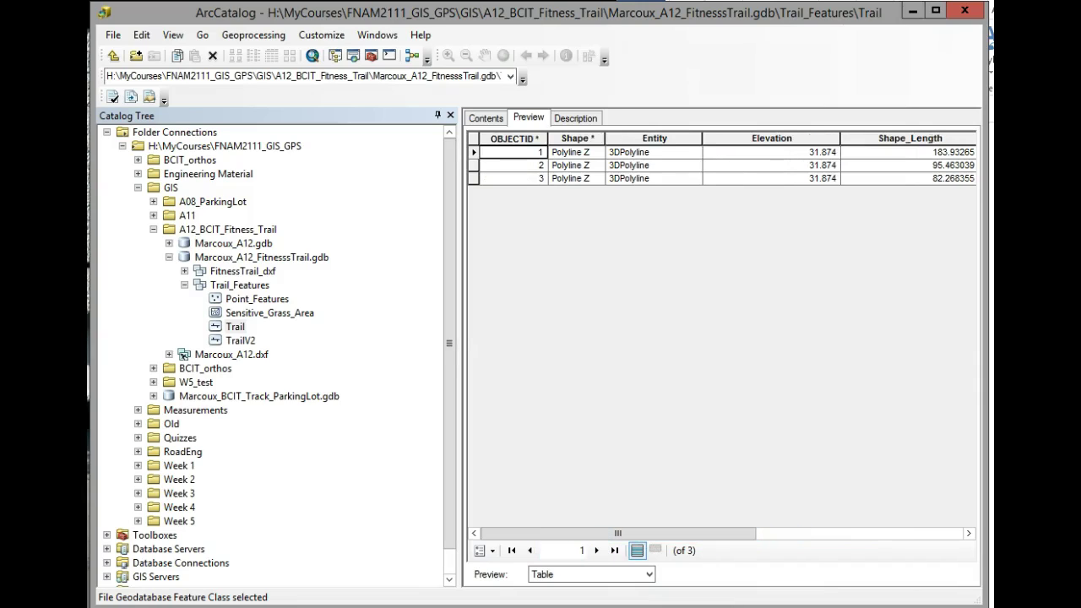
- Show Delete Field inside Data Management Tools > Fields in ArcToolbox, then close the toolbox
{"action": "left_click", "coordinate": [371, 54]}
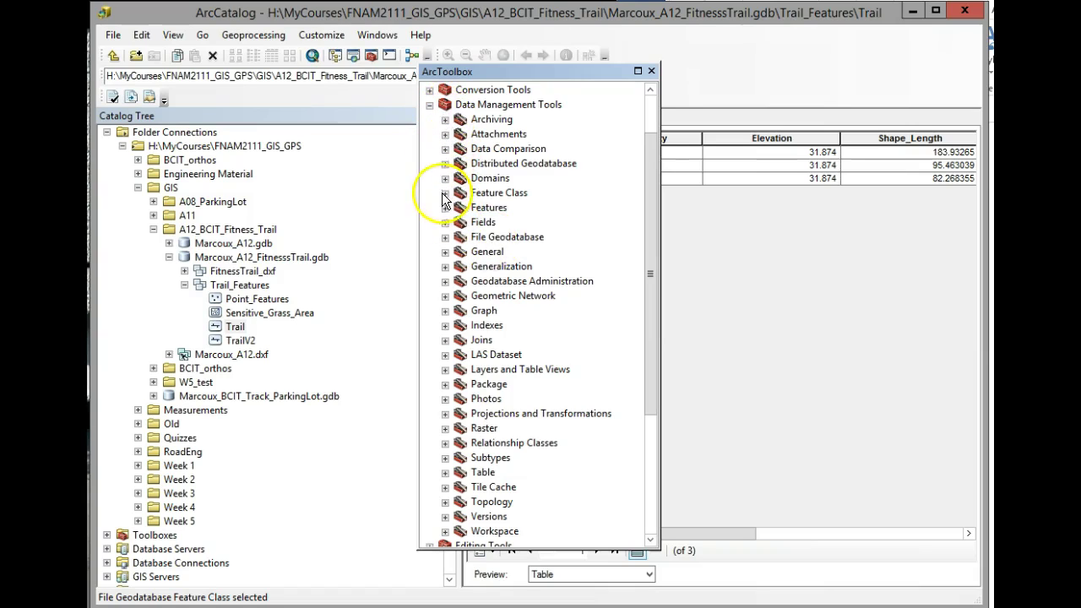
{"action": "left_click", "coordinate": [429, 104]}
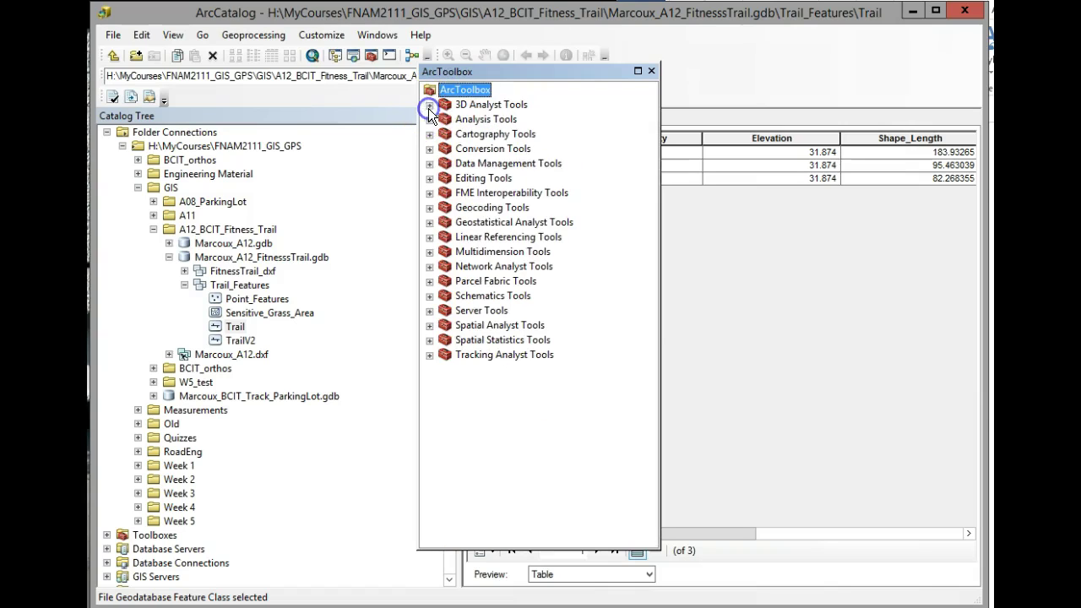
{"action": "left_click", "coordinate": [430, 164]}
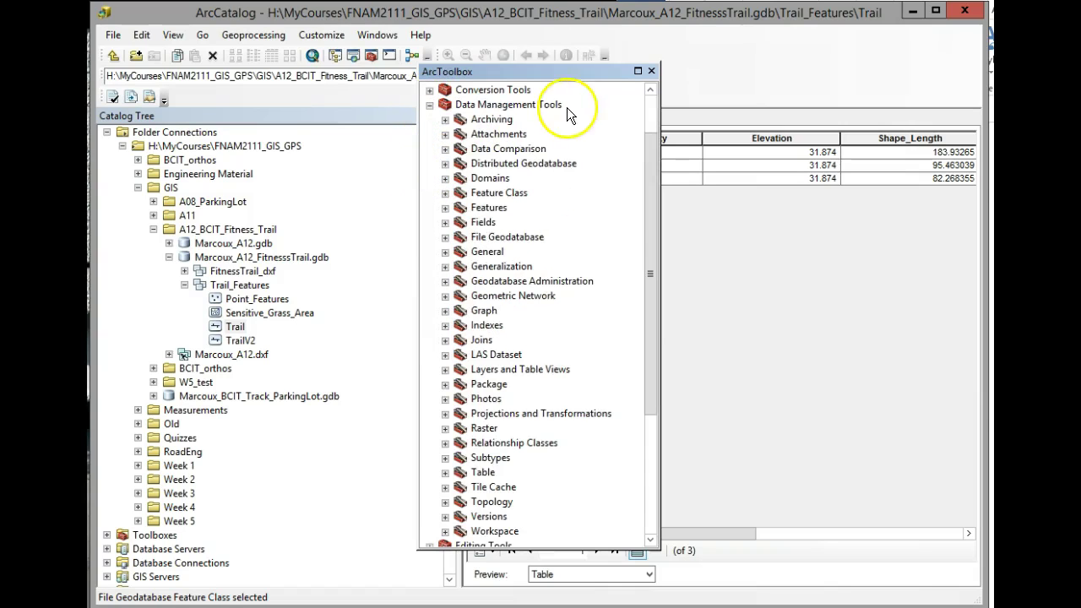
{"action": "left_click", "coordinate": [445, 223]}
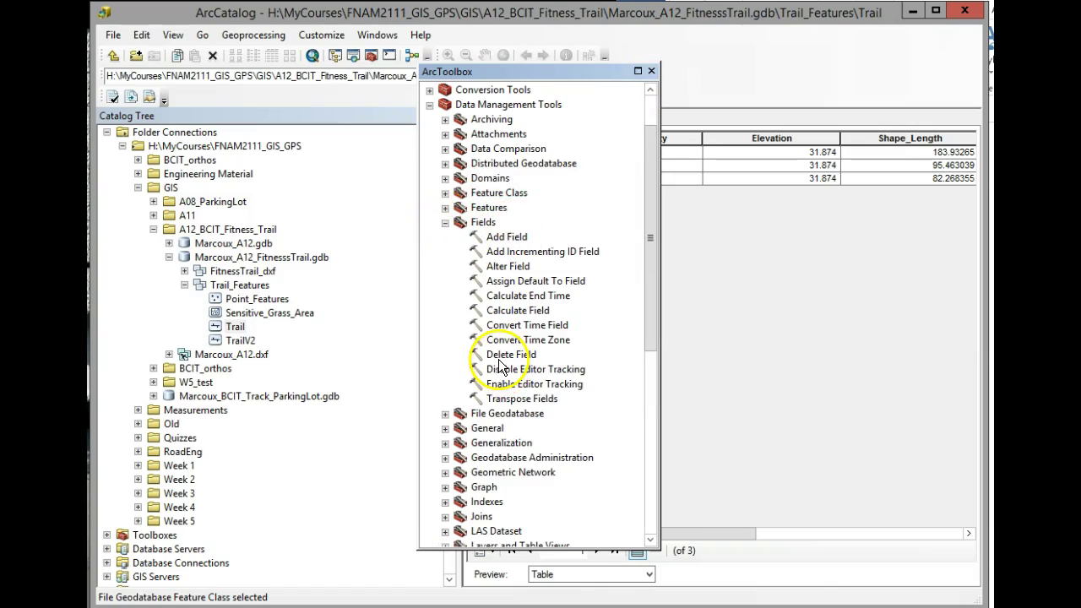
{"action": "left_click", "coordinate": [445, 223]}
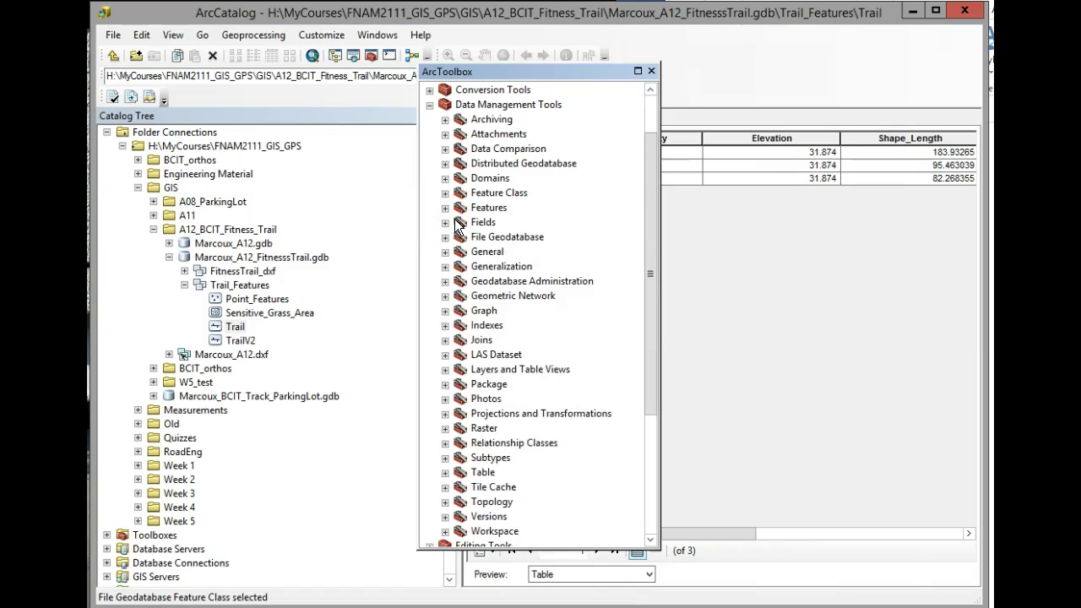
{"action": "left_click", "coordinate": [651, 71]}
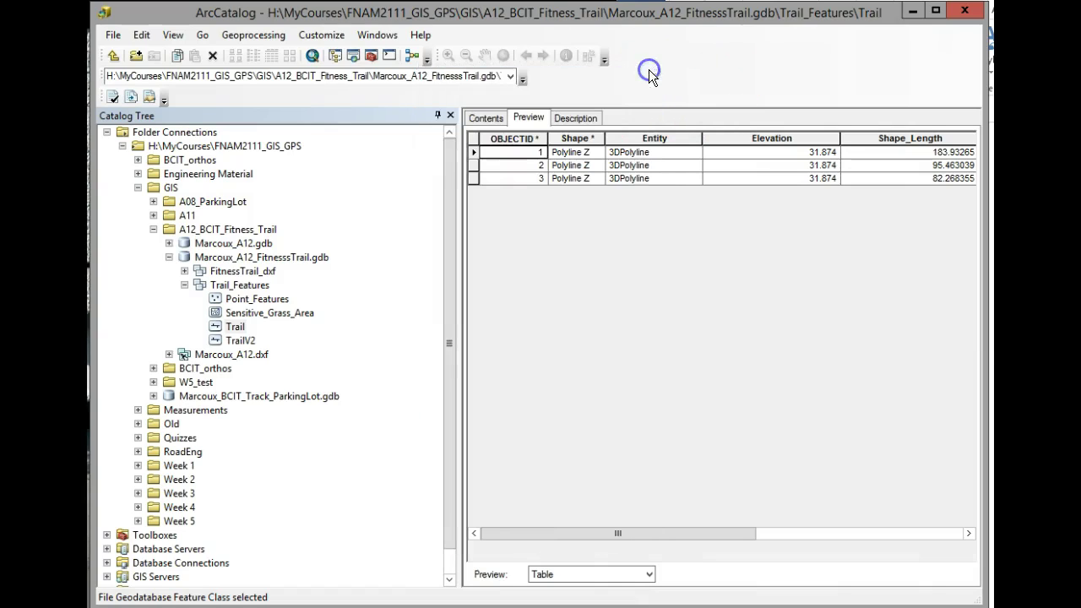
{"action": "left_click", "coordinate": [356, 58]}
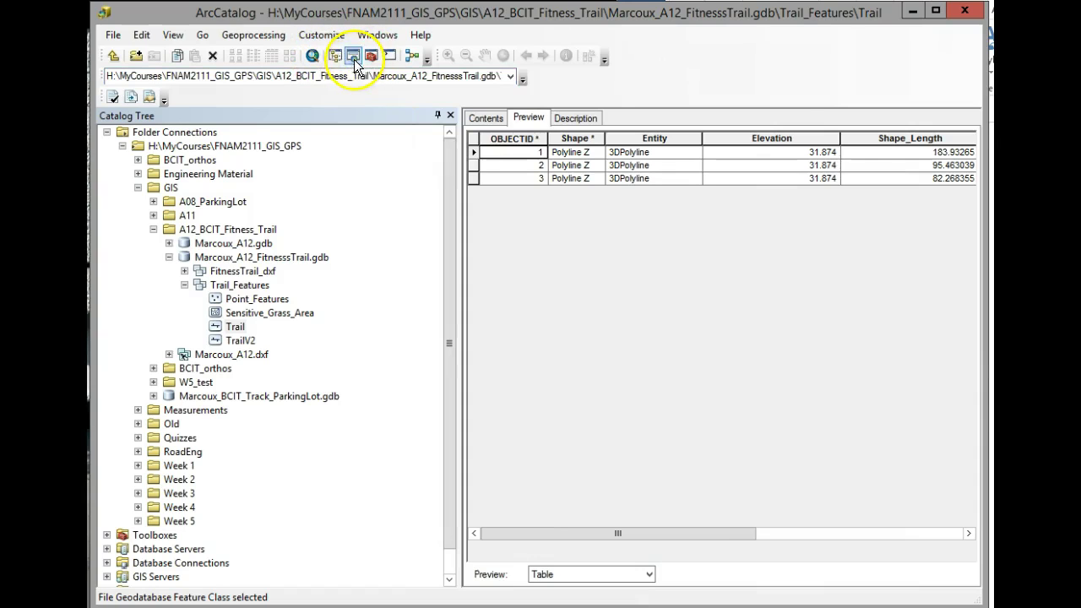